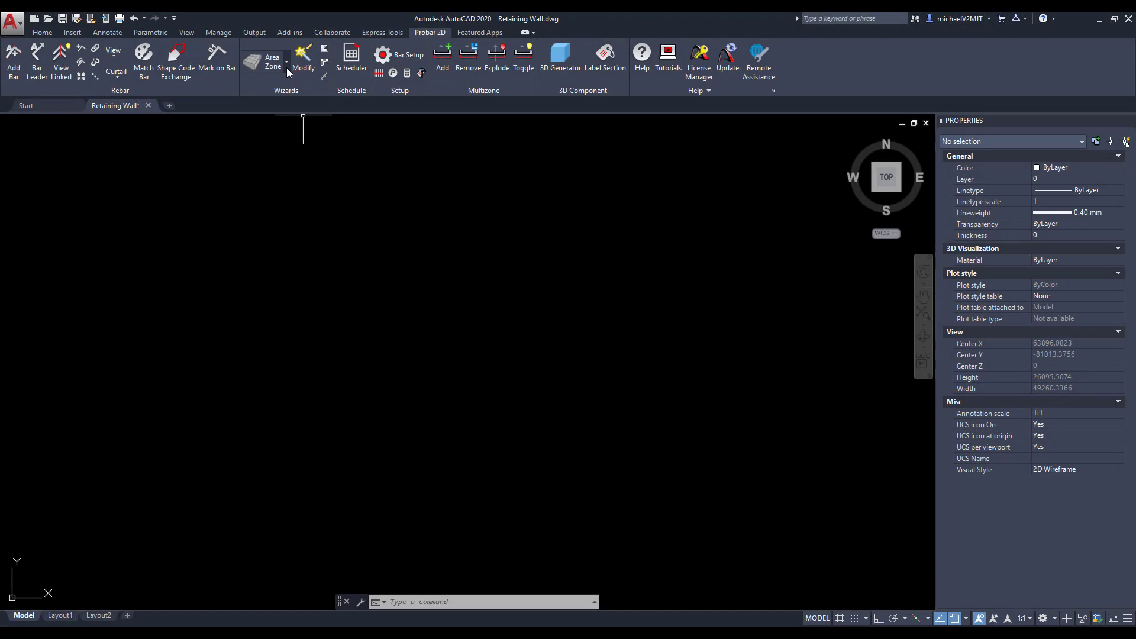
Step: Start the Retaining Wall wizard and enter wall name Ret Wall A, member name RWallA and first bar mark A
click(286, 67)
click(299, 206)
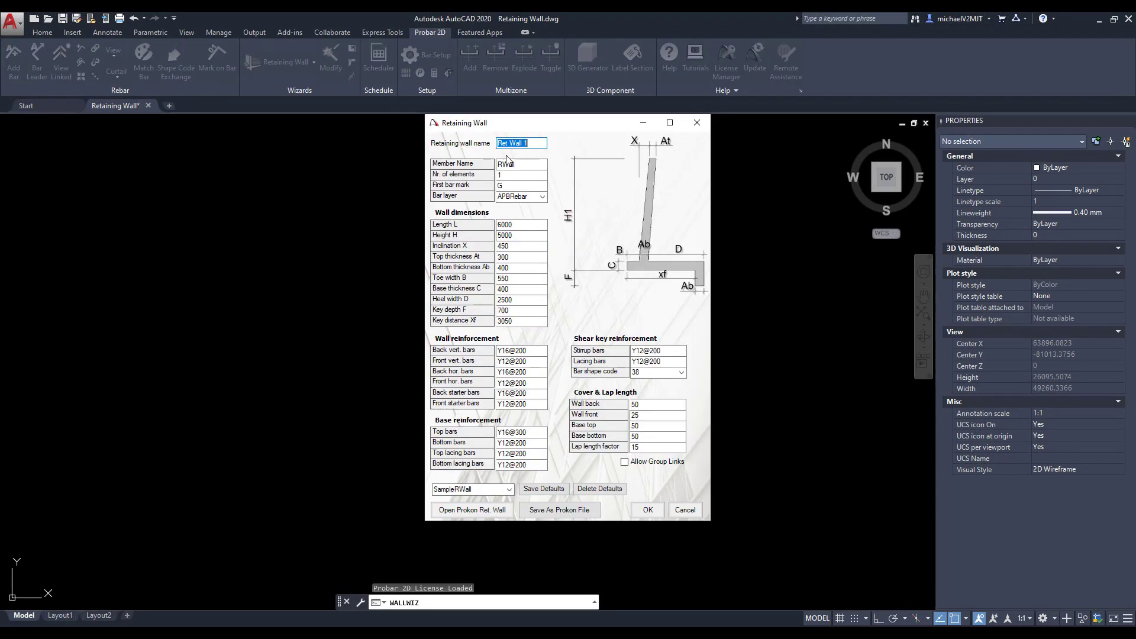
click(532, 146)
text(A)
click(520, 164)
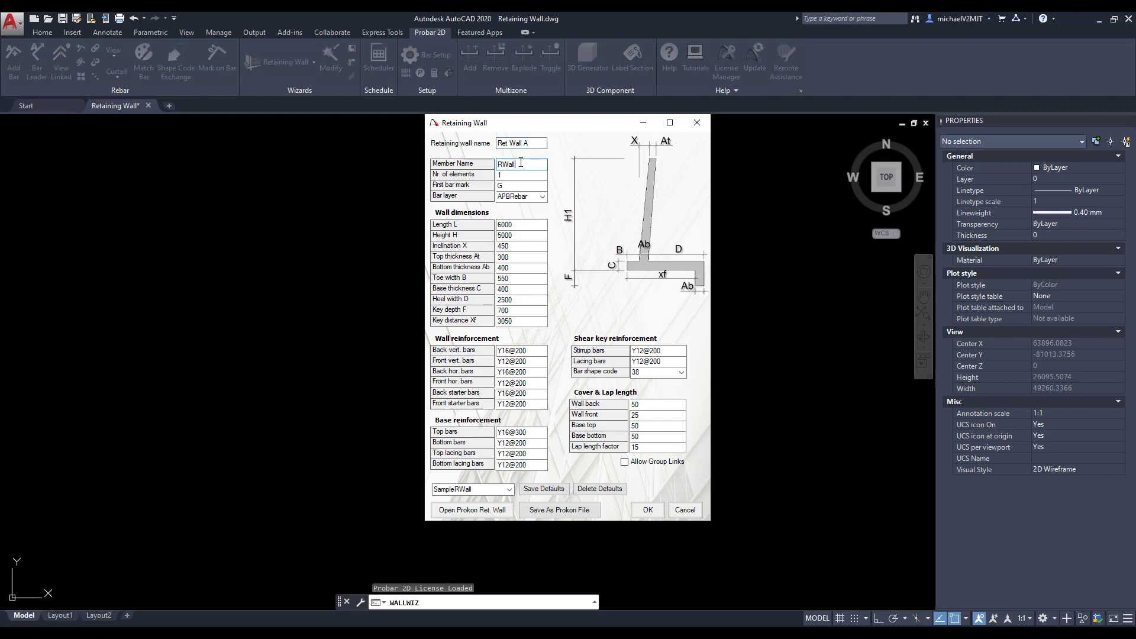
text(A)
click(510, 187)
click(542, 197)
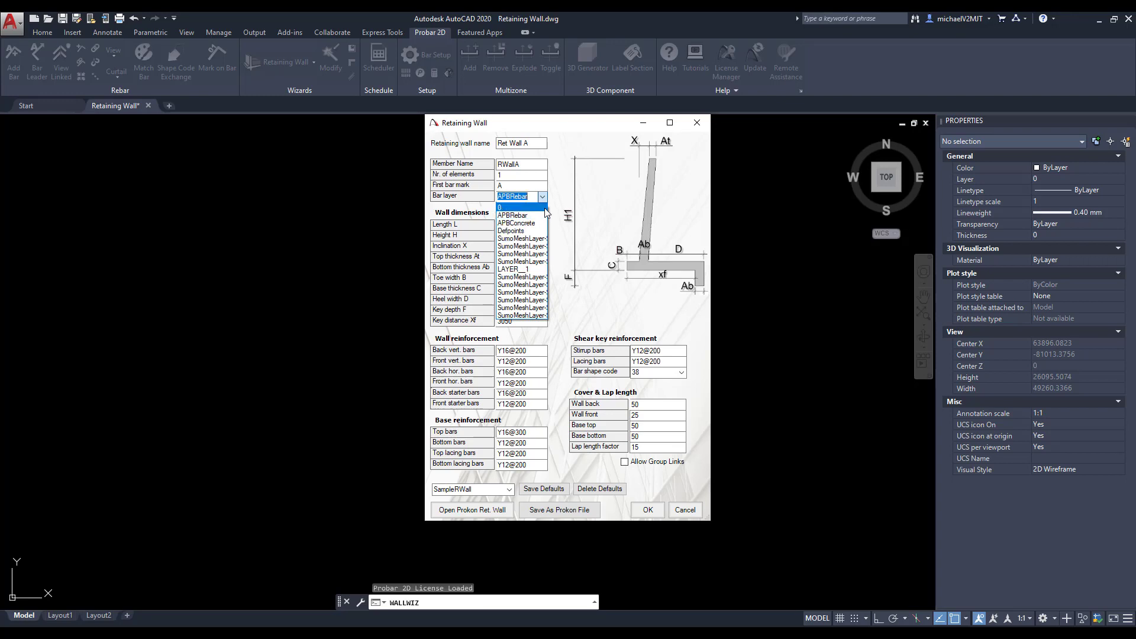
click(541, 197)
Step: Set the wall's length to 8000, height to 4000, inclination to 0, and top and bottom thickness to 400
click(534, 224)
key(BackSpace)
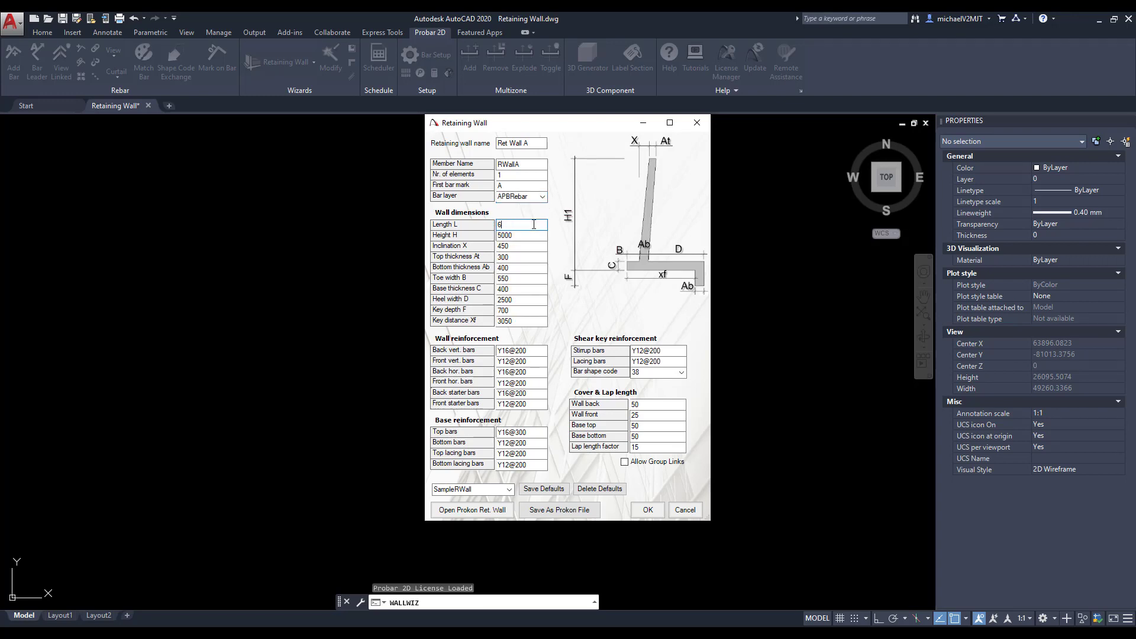
text(8000)
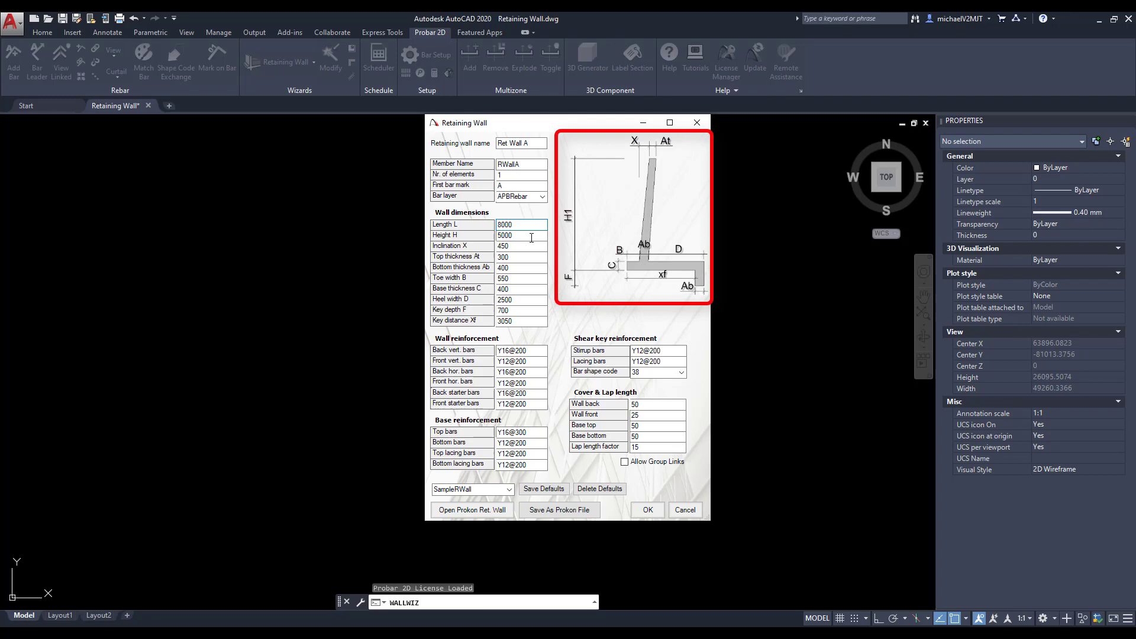
double_click(530, 239)
text(500)
click(531, 245)
text(0)
click(526, 259)
click(523, 270)
Step: Set the toe width to 750, base thickness to 350, heel width to 3000, and key depth and key distance to 0
click(520, 278)
key(BackSpace)
key(BackSpace)
key(BackSpace)
click(517, 289)
click(517, 300)
key(BackSpace)
text(300)
click(519, 310)
double_click(518, 321)
text(0)
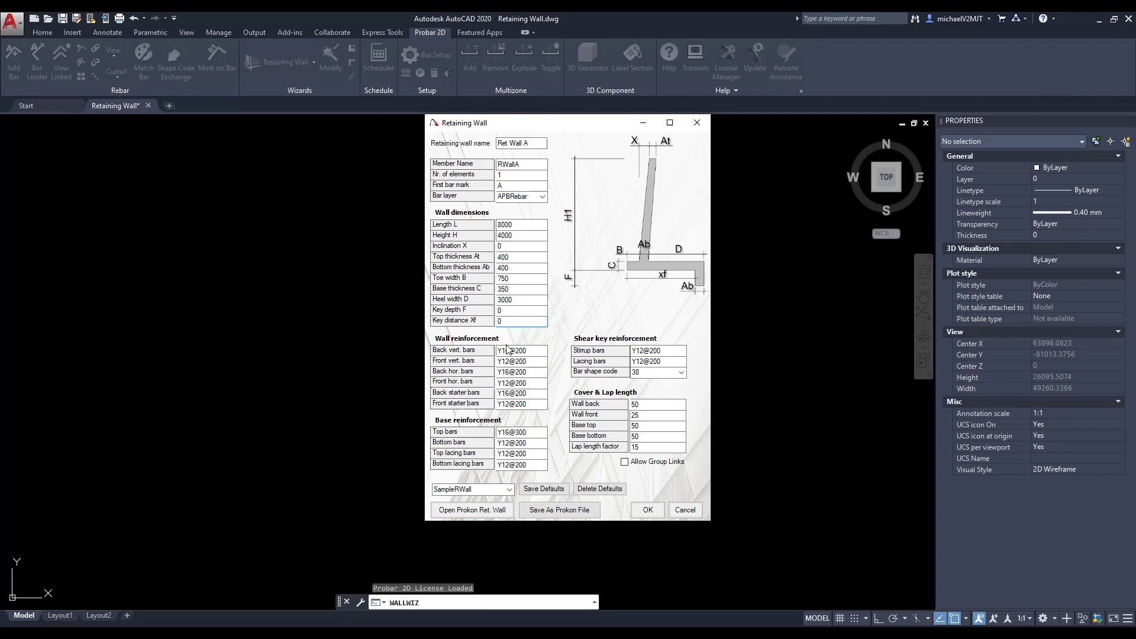
Step: Set the wall's back and front vertical bars to Y20@200
click(511, 350)
key(BackSpace)
key(BackSpace)
text(20)
click(510, 361)
key(BackSpace)
key(BackSpace)
text(20)
click(510, 373)
Step: Set the wall's back and front starter bars to Y20@200
click(508, 393)
key(BackSpace)
key(BackSpace)
text(20)
click(510, 404)
key(BackSpace)
key(BackSpace)
text(20)
Step: Set the base's top bars and bottom bars to Y16@200
click(518, 433)
click(515, 445)
key(BackSpace)
text(6)
drag(520, 453, 523, 454)
Step: Set the wall front cover to 50 and the lap length factor to 45, and allow group links
double_click(666, 415)
key(BackSpace)
click(655, 447)
text(45)
click(624, 461)
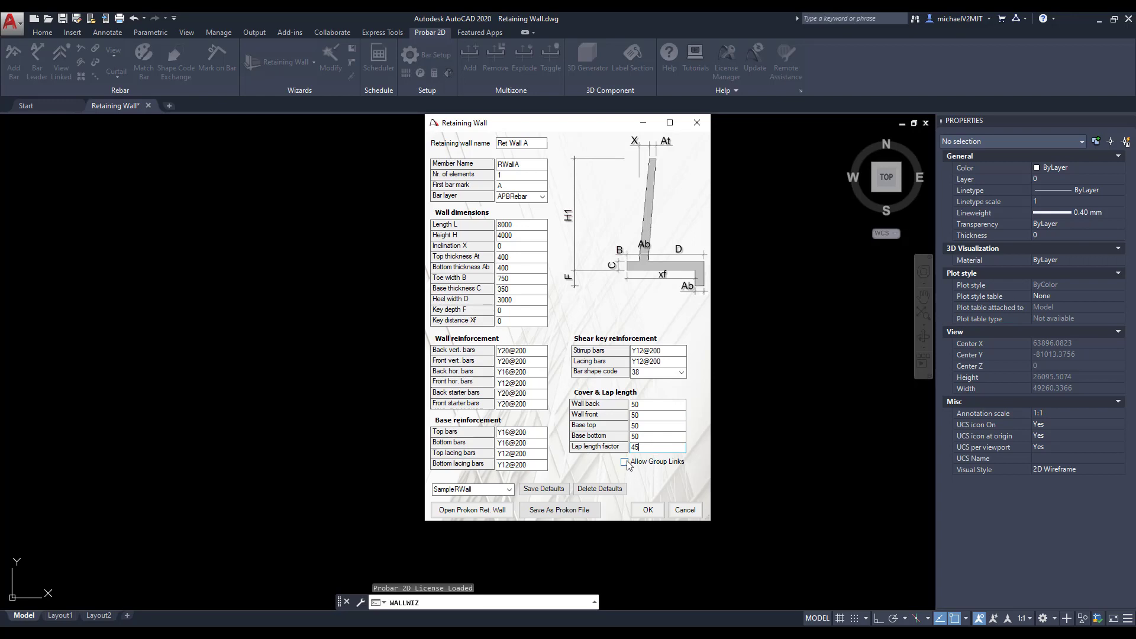
Step: Save the wall settings as defaults named SampleRWallA
click(491, 489)
click(481, 491)
click(531, 488)
click(583, 350)
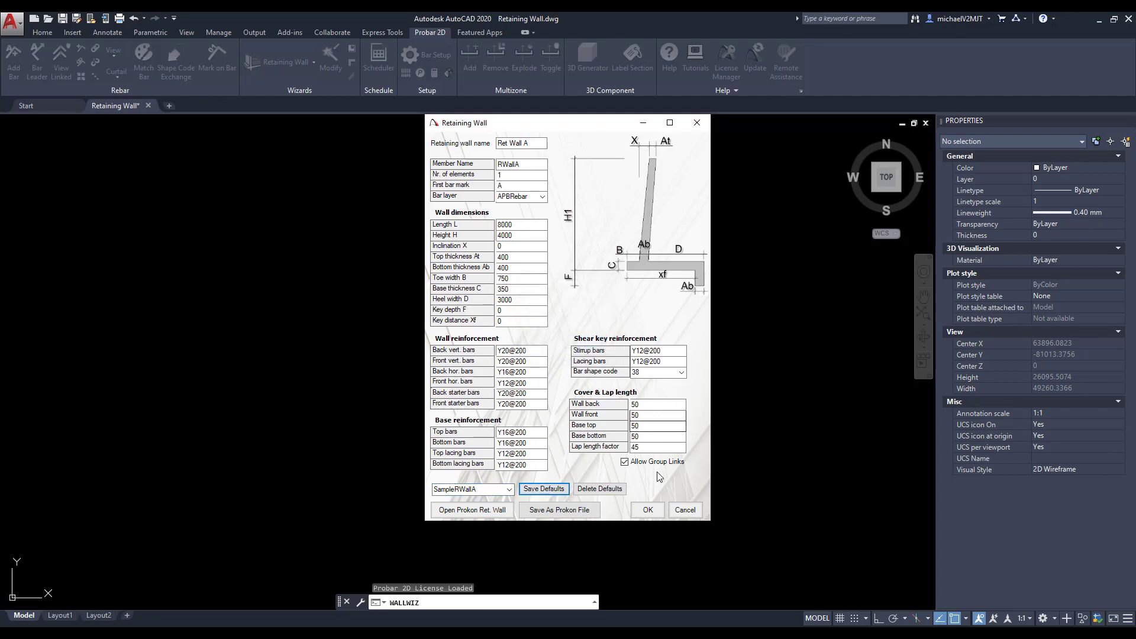
Step: Generate the Ret Wall A views in the empty drawing and toggle the bar group display
click(653, 512)
click(356, 268)
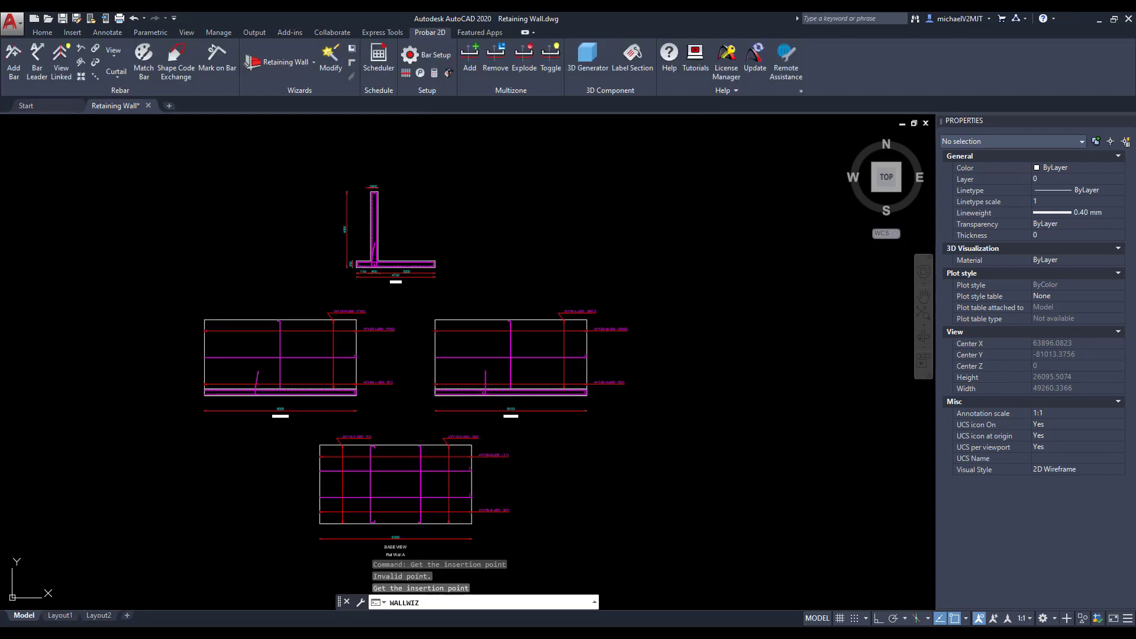
key(Escape)
middle_drag(659, 451, 617, 407)
click(406, 72)
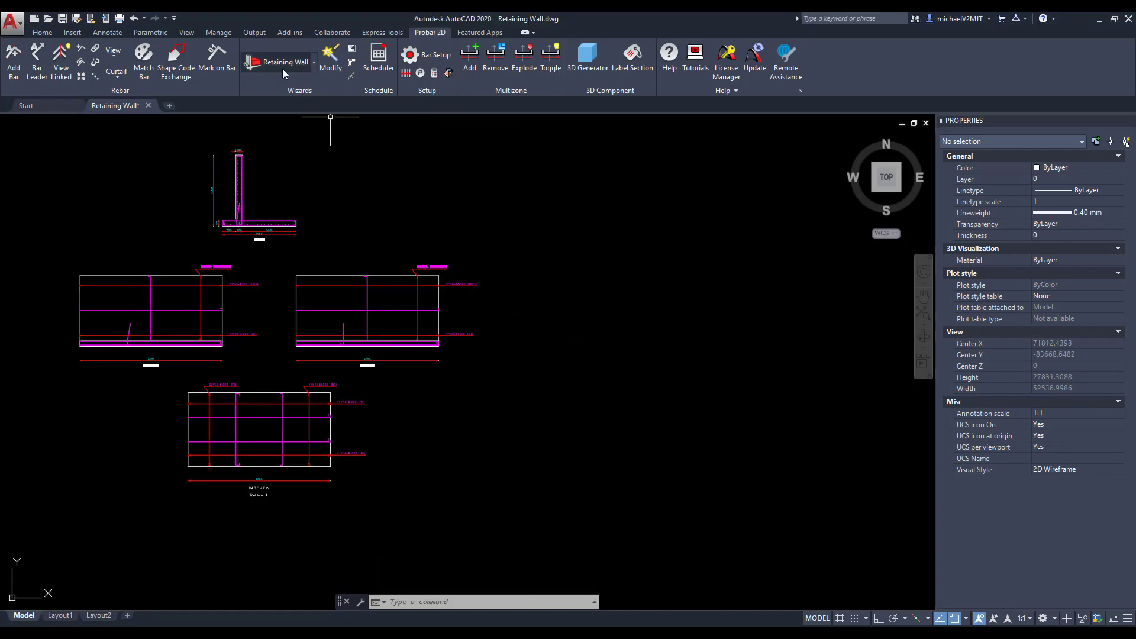
Step: Start another retaining wall from the SampleRWallA defaults, with wall name Ret Wall B and member name RWallB
click(283, 63)
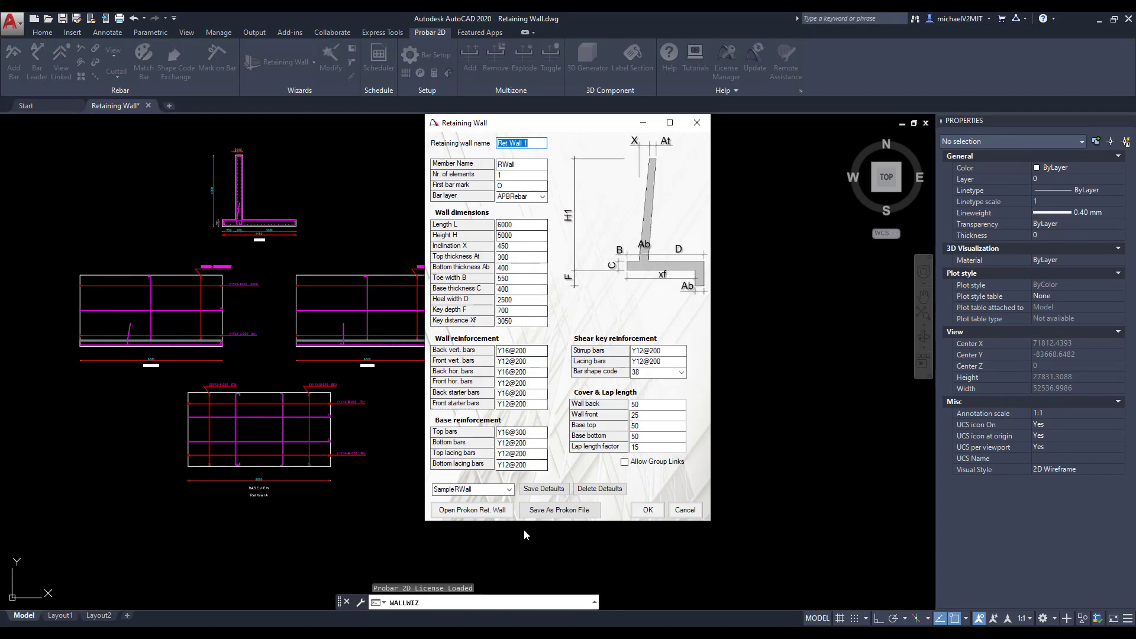
click(473, 489)
click(467, 507)
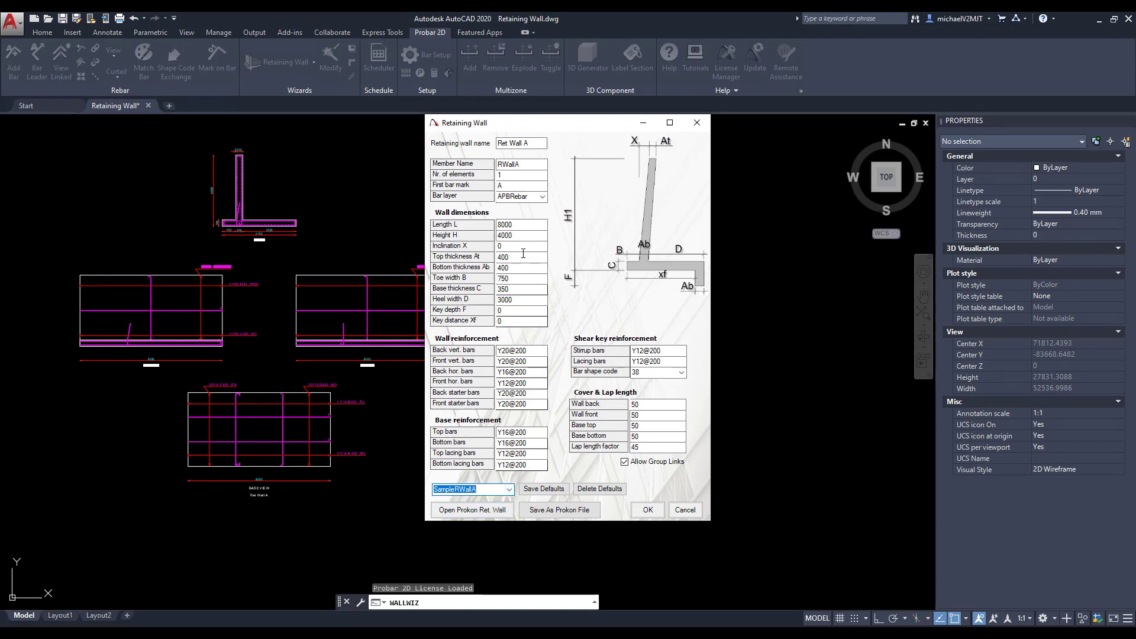
click(539, 144)
key(BackSpace)
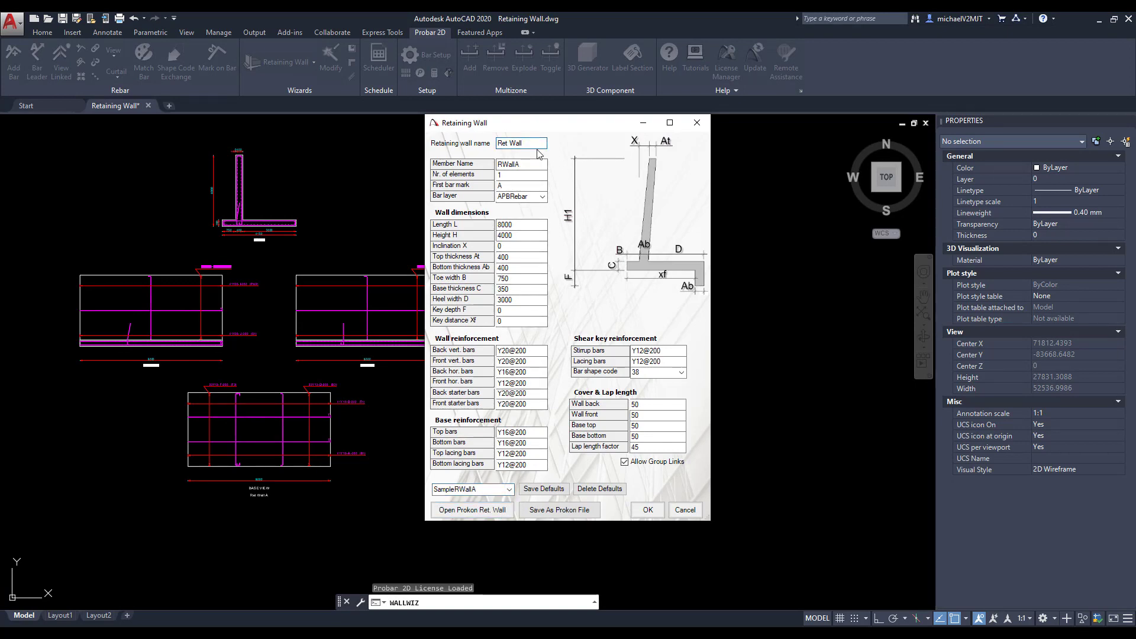
text(B)
click(537, 164)
Step: Give Ret Wall B a shear key with key depth 750 and key distance 2000
click(510, 312)
text(75)
click(529, 322)
key(BackSpace)
text(2000)
Step: Set the shear key's bar shape code to 60 and save the settings as defaults named SampleRWallB
click(639, 351)
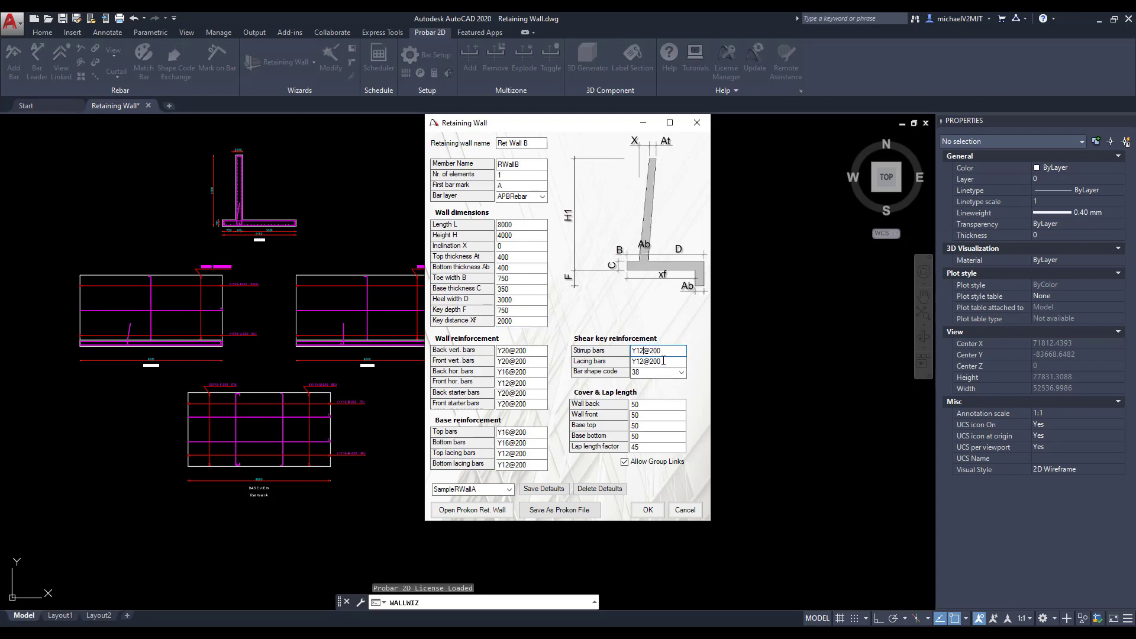
click(680, 372)
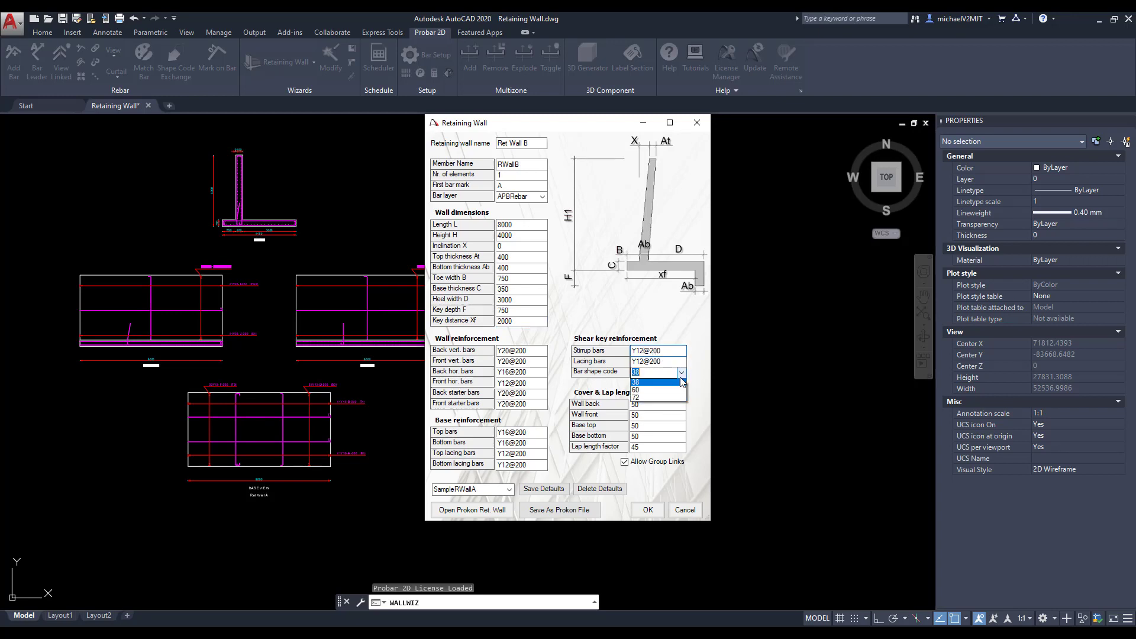
click(673, 391)
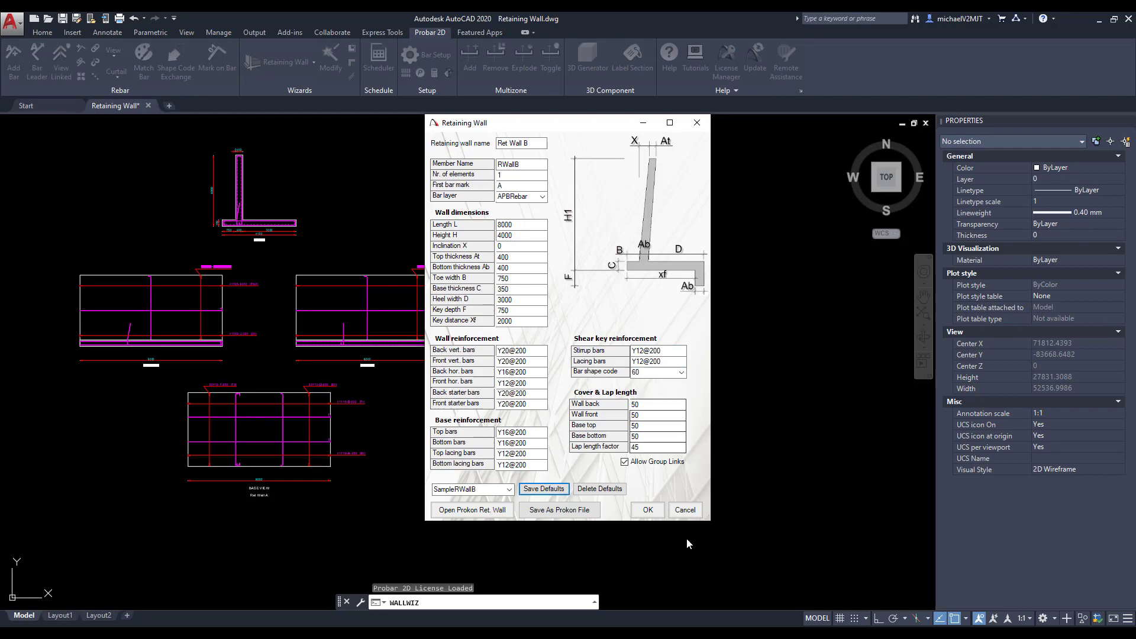
Step: Generate the Ret Wall B views in the empty space beside Ret Wall A
click(648, 509)
scroll(671, 348, down, 4)
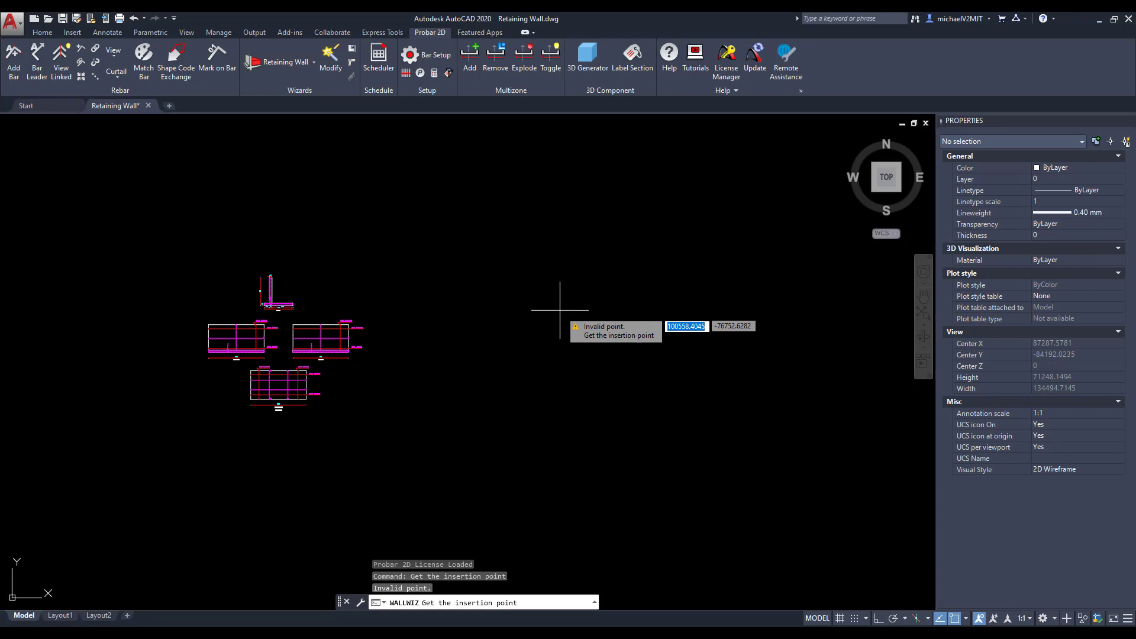
click(630, 335)
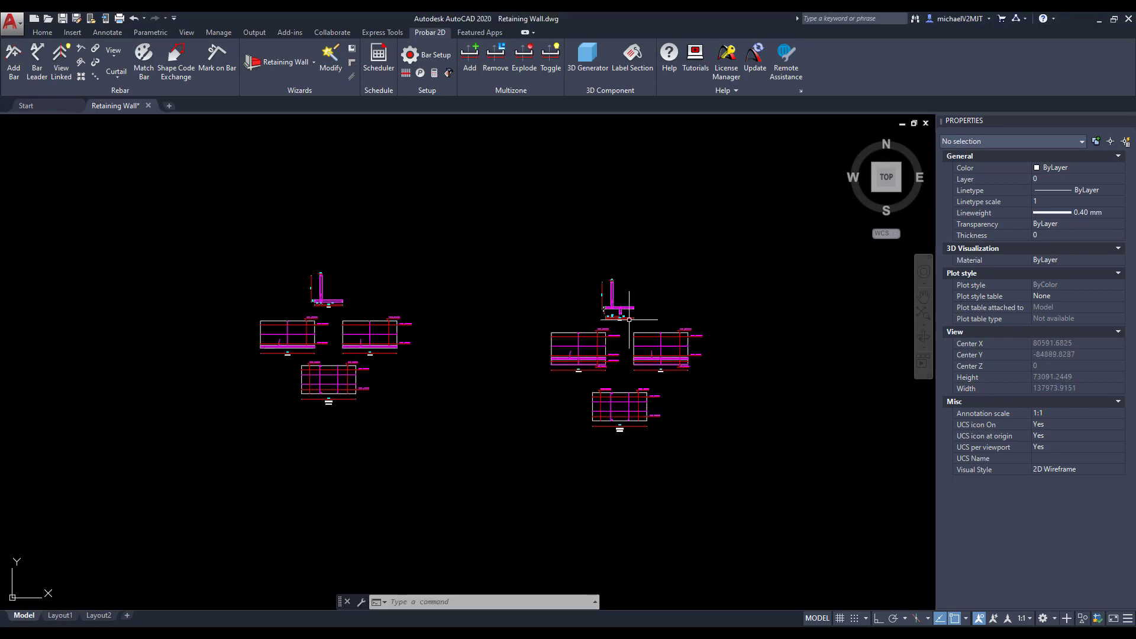
Step: Inspect the shear key reinforcement in Ret Wall B's section and toggle the bar group display
scroll(626, 307, up, 6)
scroll(625, 307, up, 8)
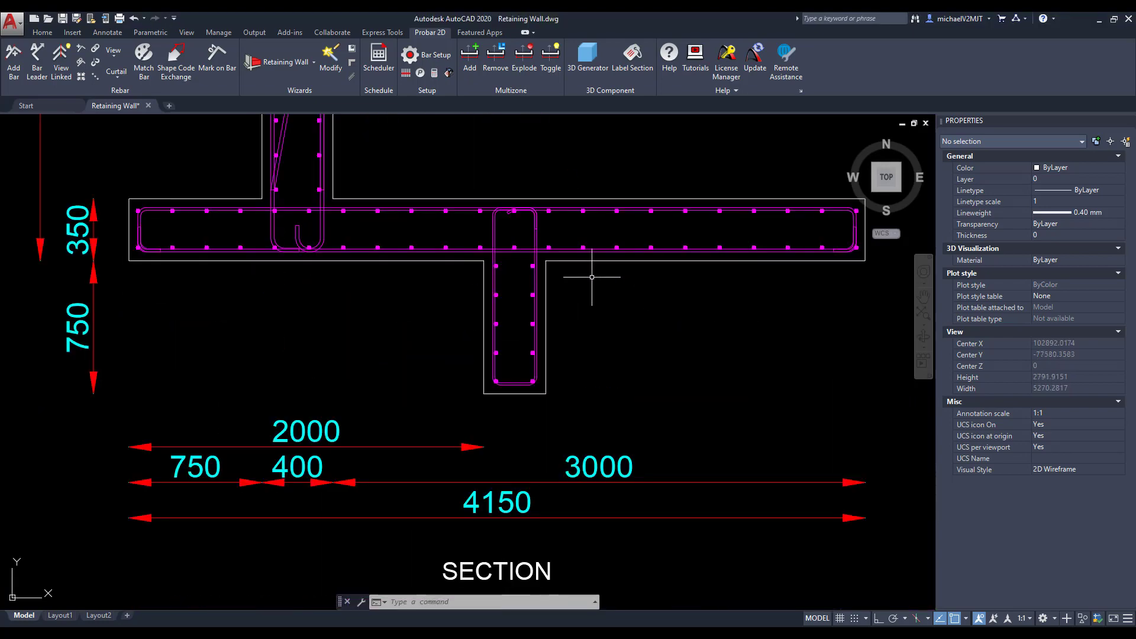
scroll(594, 284, down, 6)
scroll(659, 402, down, 2)
middle_drag(653, 449, 554, 327)
scroll(554, 329, down, 2)
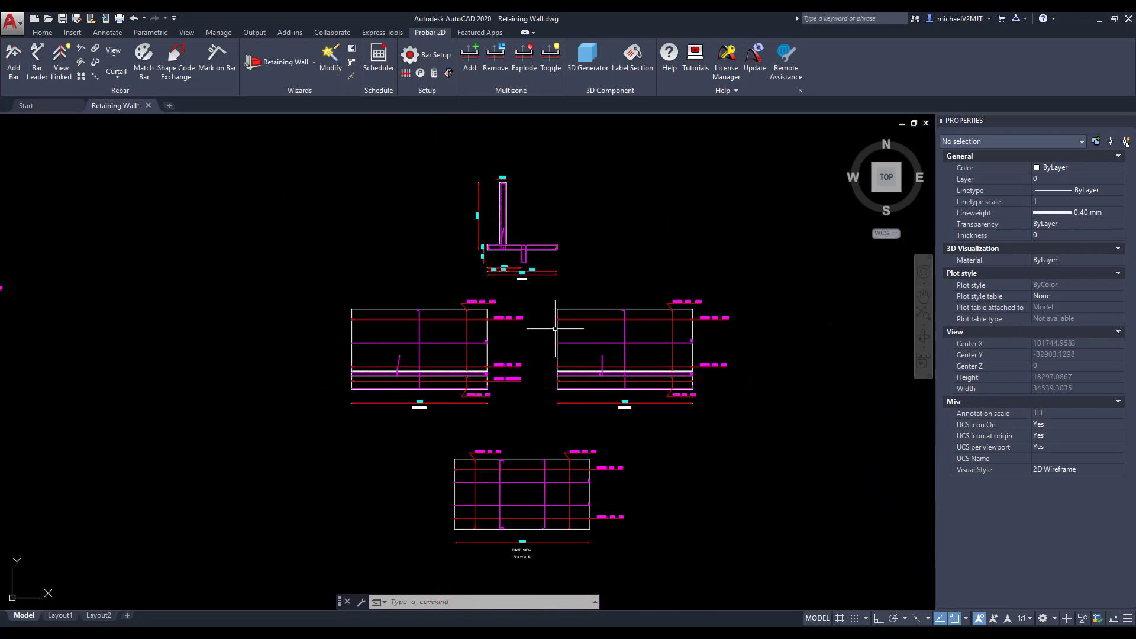
middle_drag(673, 434, 636, 402)
click(406, 72)
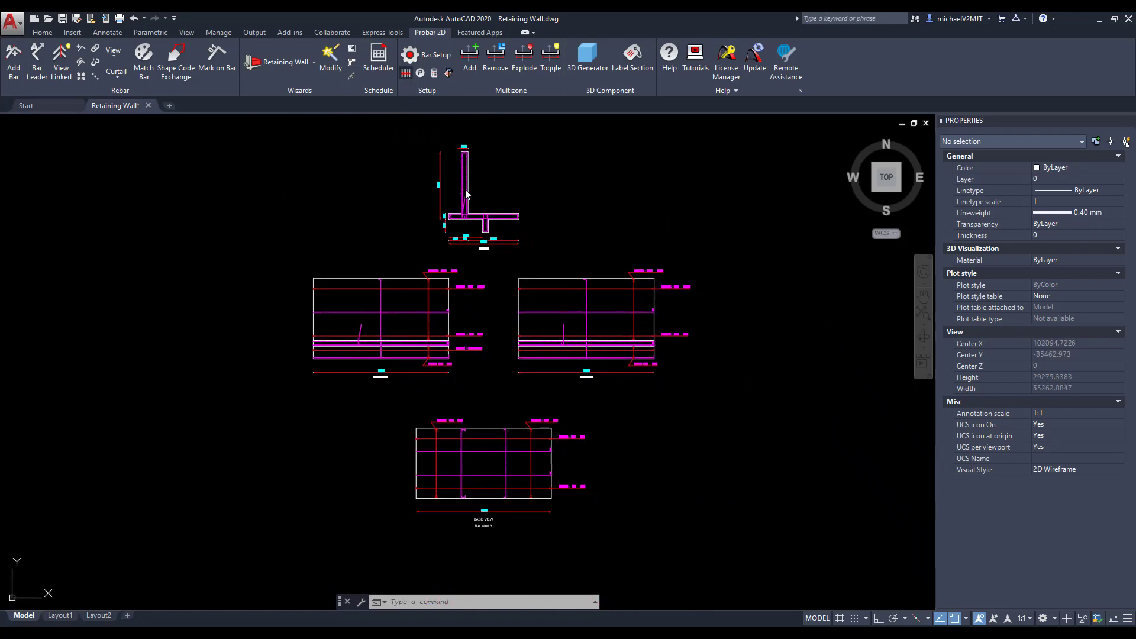
Step: Start a third retaining wall and load its data from the Prokon file Ret Wall
scroll(627, 355, down, 4)
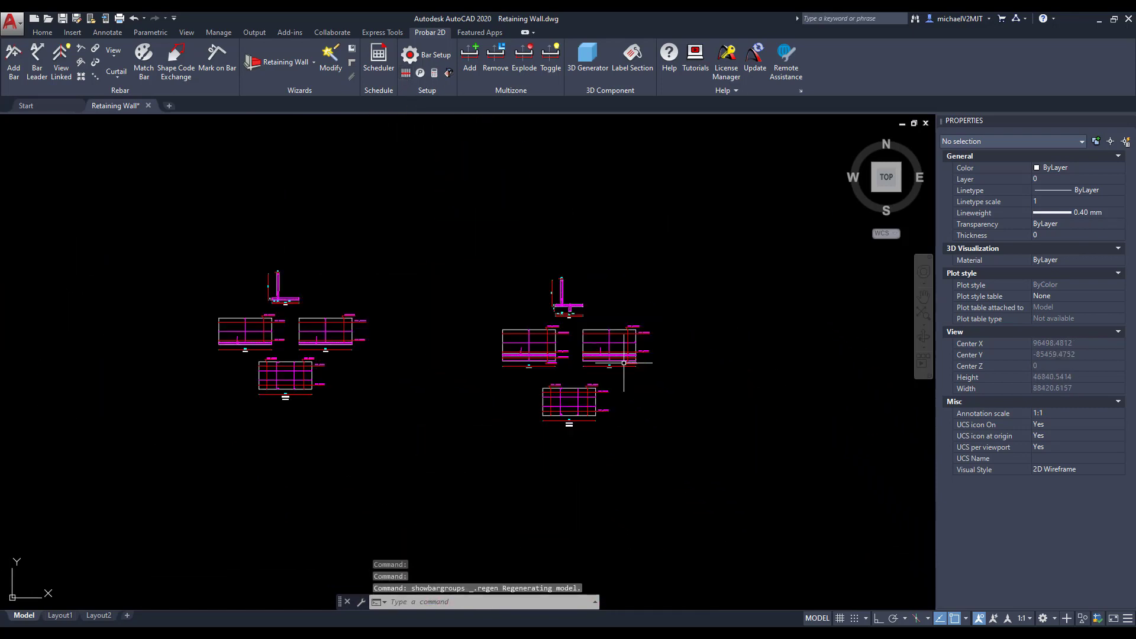
middle_drag(640, 382, 665, 386)
click(276, 62)
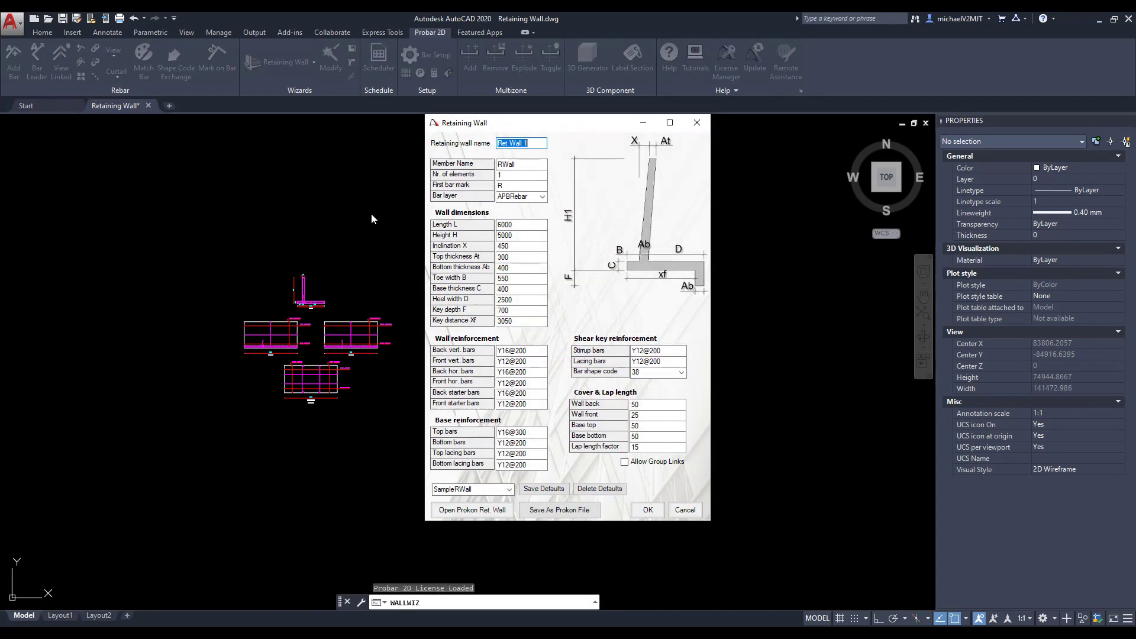
click(503, 510)
click(600, 240)
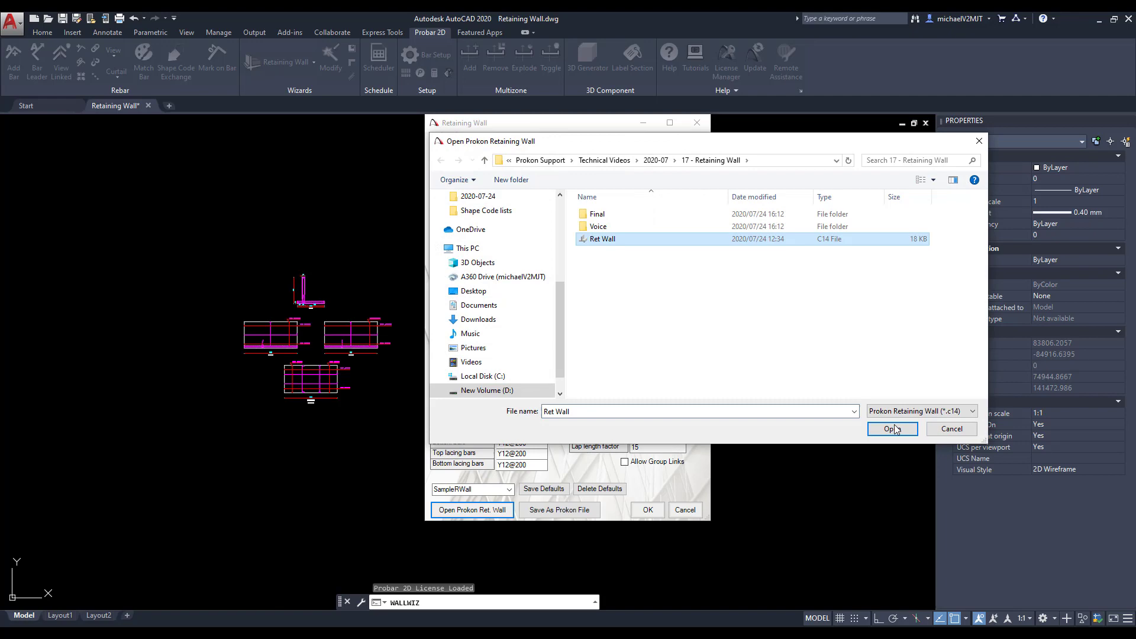
click(911, 430)
Step: Change the imported wall's name to Ret Wall C and its member name to RetWallC
click(541, 146)
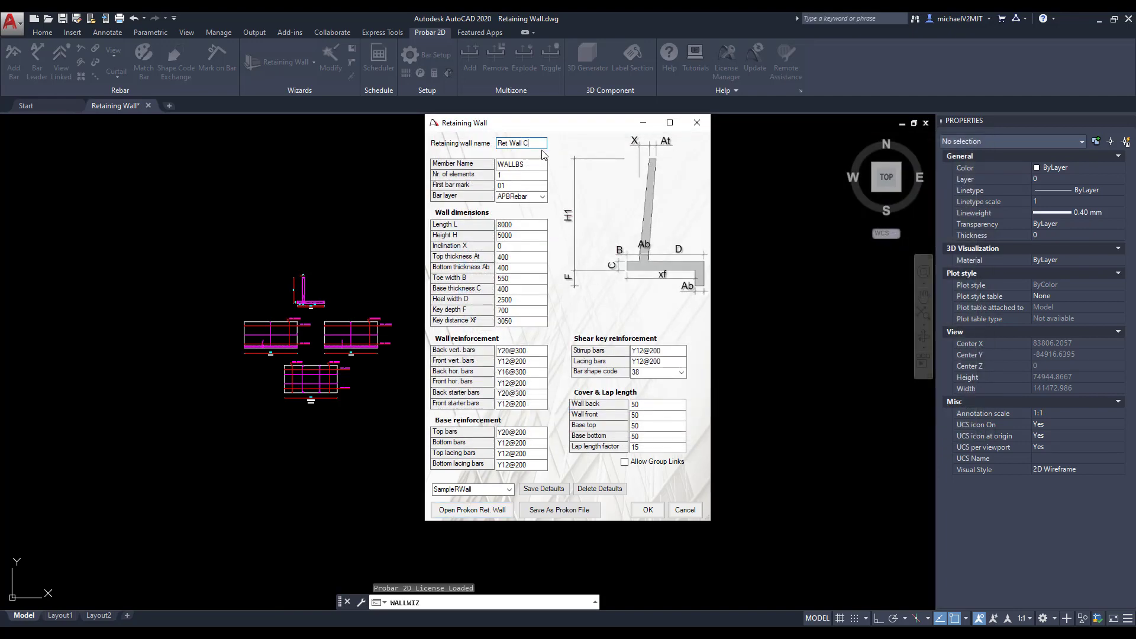
click(540, 166)
key(BackSpace)
key(BackSpace)
key(BackSpace)
Step: Generate the Ret Wall C views beside Ret Wall B and toggle the bar group display
click(648, 510)
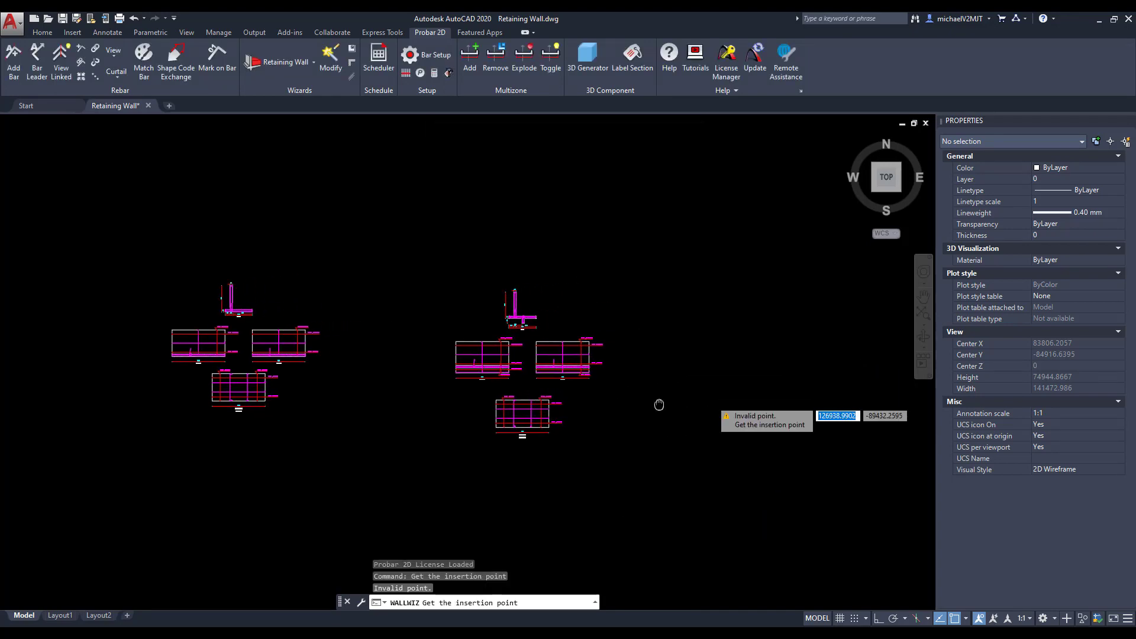
click(585, 320)
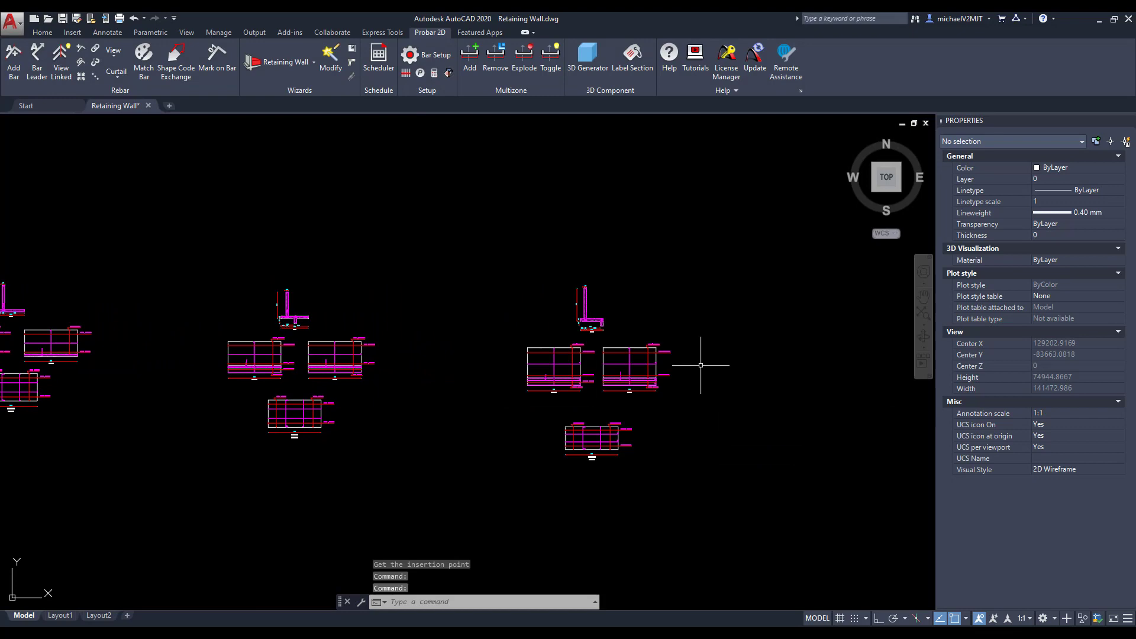
click(407, 74)
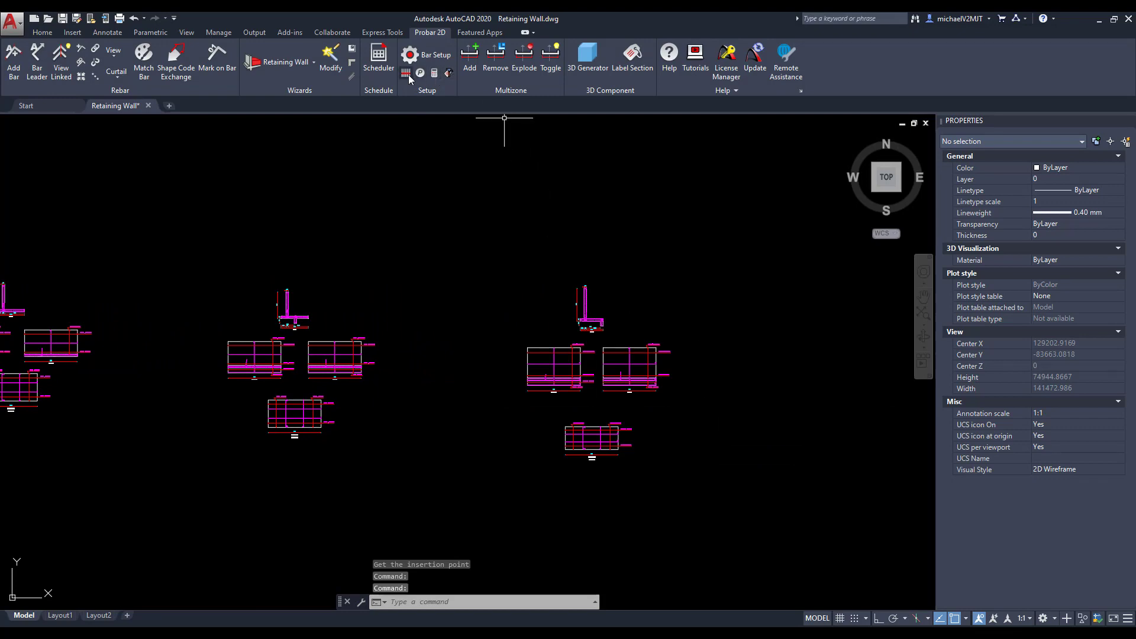
click(408, 74)
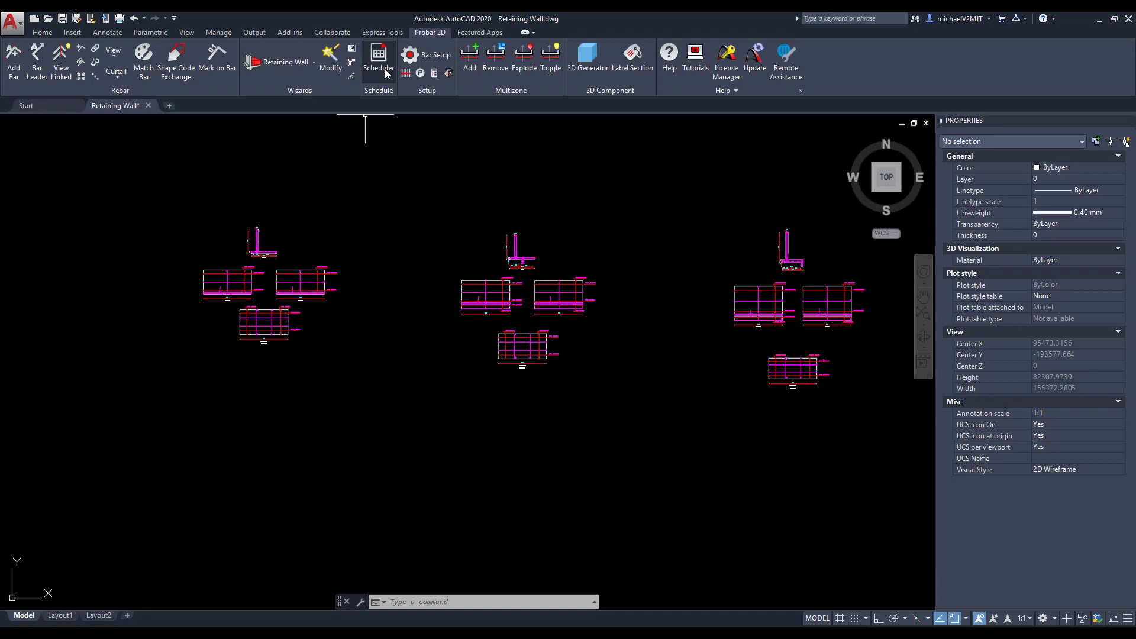
Step: Open the bar bending Scheduler alongside the three retaining walls
click(378, 60)
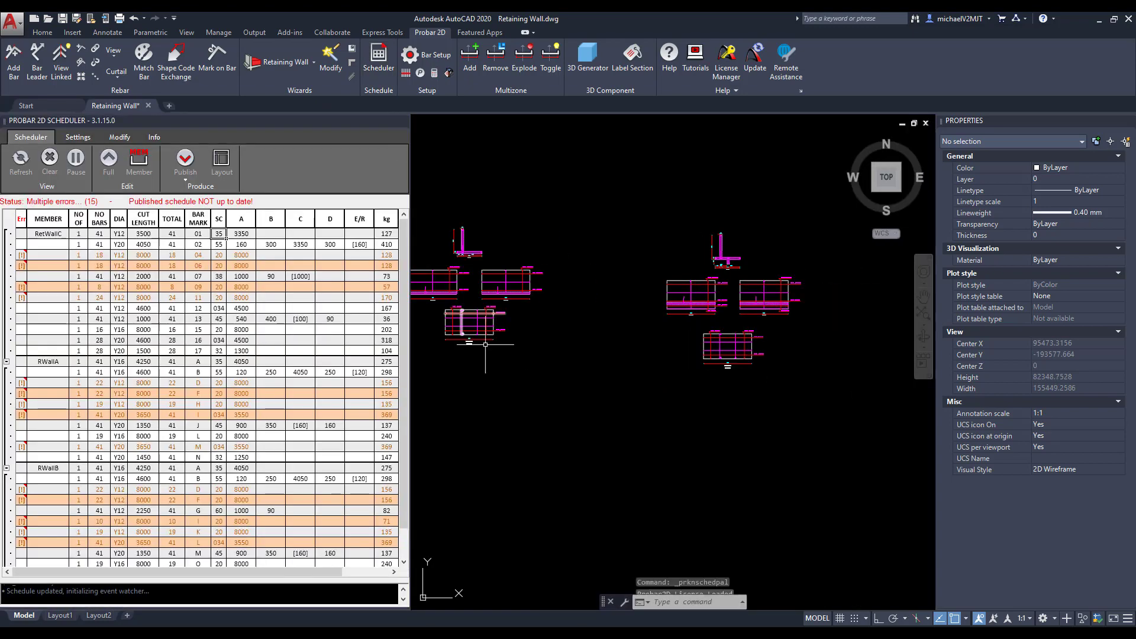
scroll(523, 354, down, 1)
middle_drag(523, 354, 542, 354)
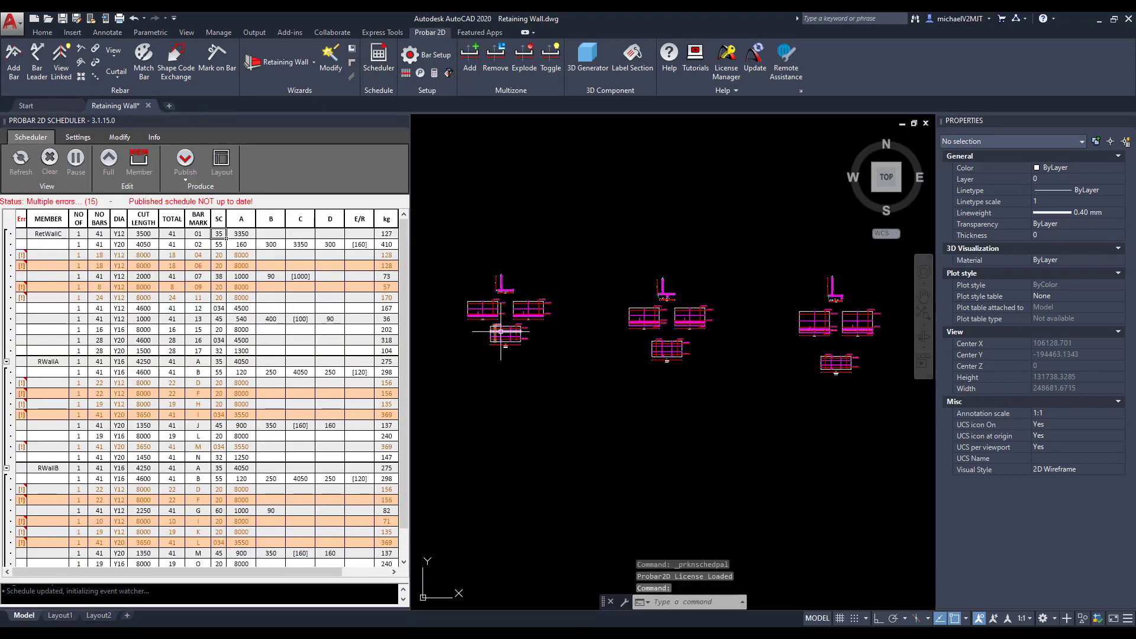
Step: Renumber the bar marks of all three walls by drawing selection, starting from A and optimizing the bars
click(119, 136)
double_click(88, 158)
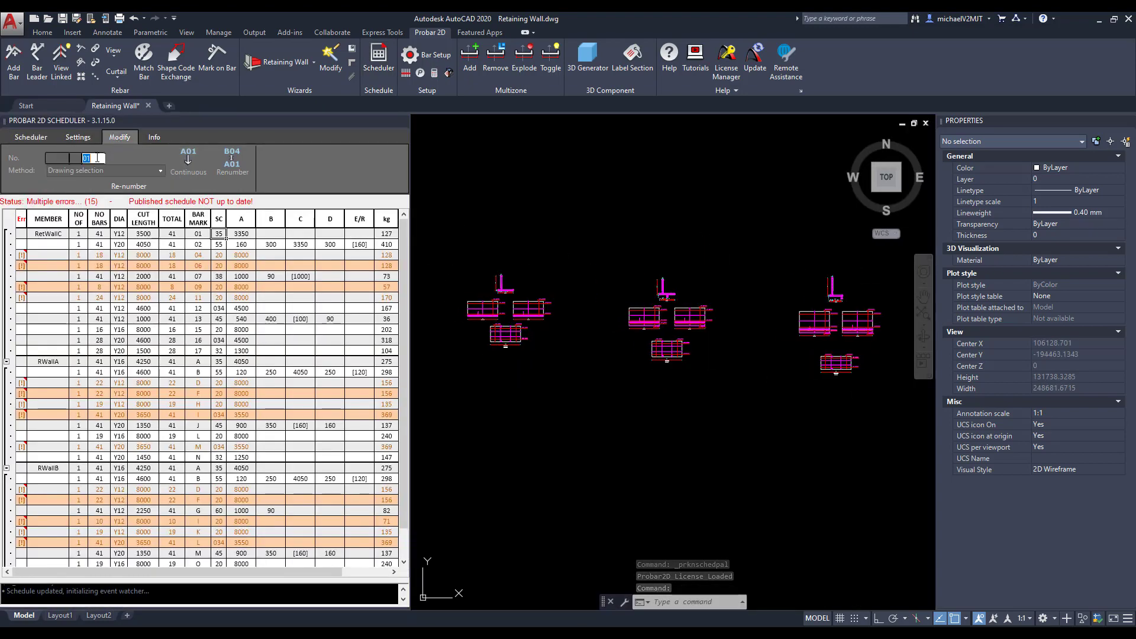
text(A)
click(203, 179)
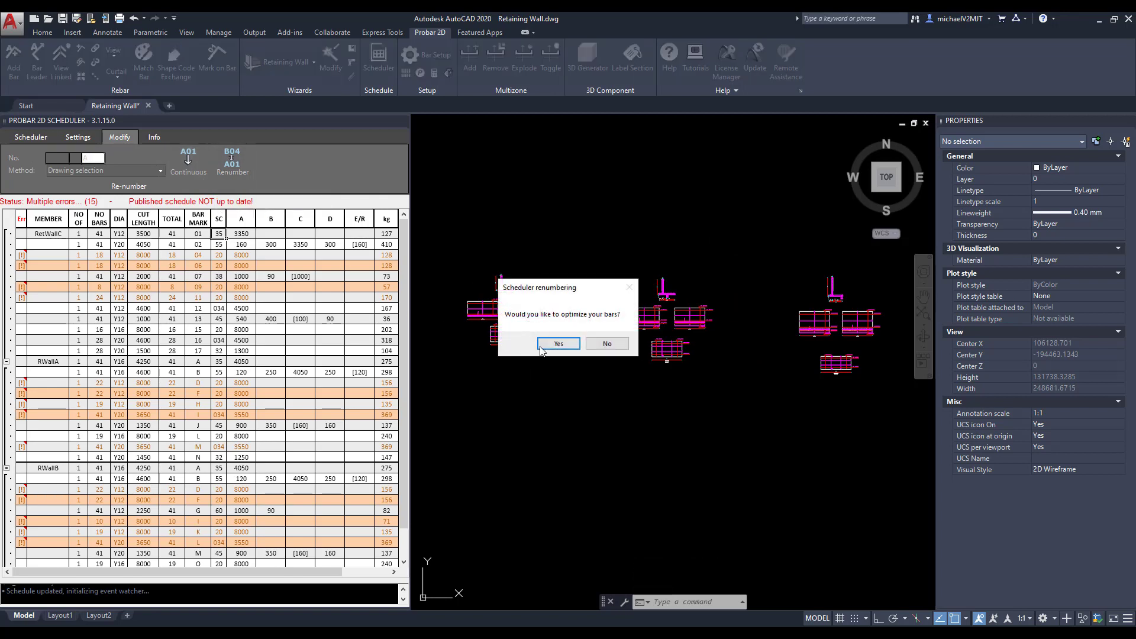
click(557, 343)
click(891, 424)
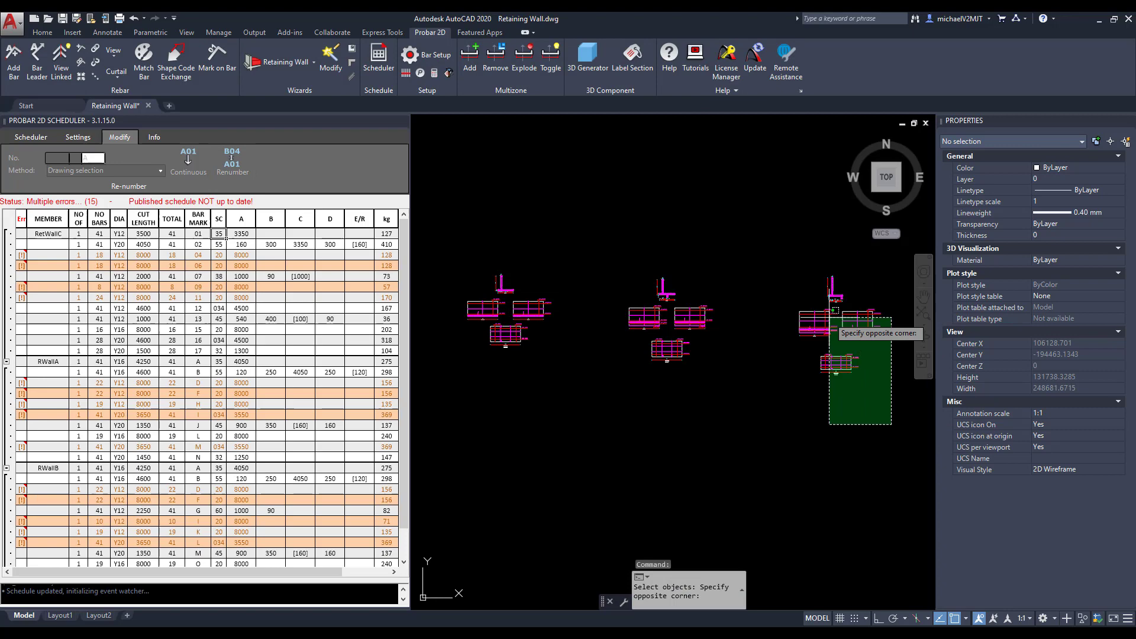
click(424, 176)
key(Return)
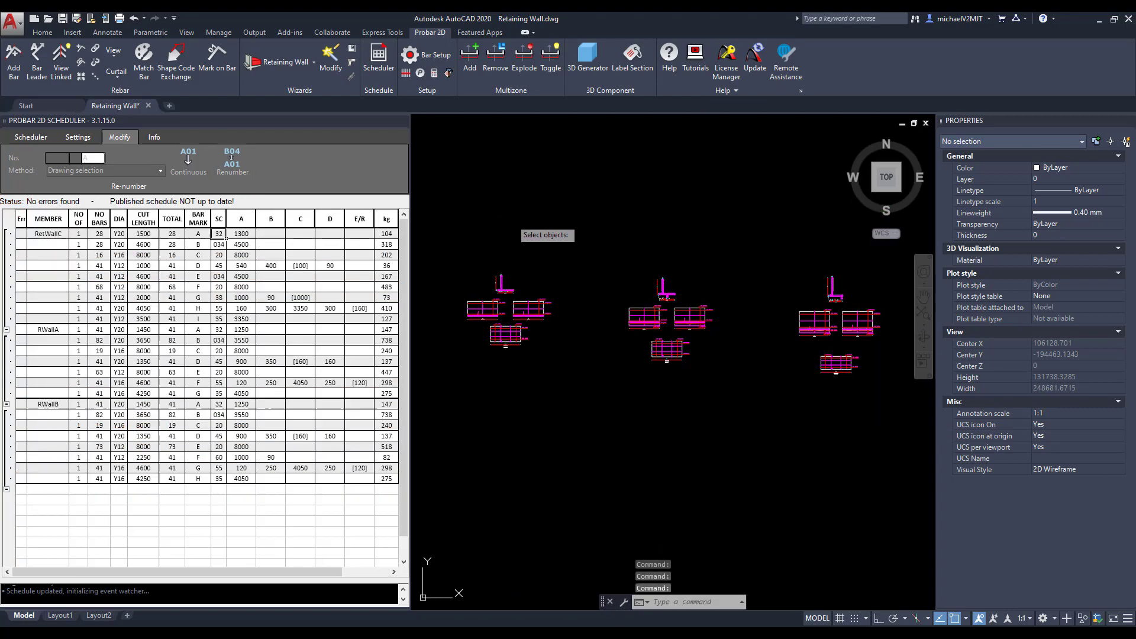
Step: Publish the bending schedule and insert it into the drawing beside the Ret Wall C views
click(58, 137)
click(178, 182)
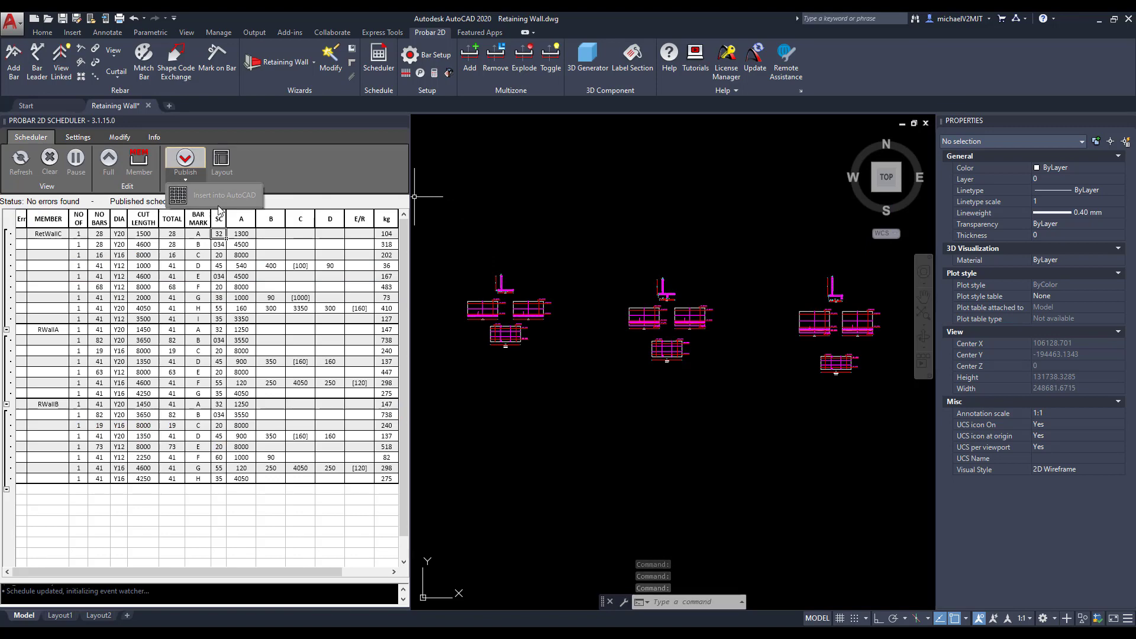
scroll(718, 416, down, 5)
mouse_move(727, 417)
middle_down()
mouse_move(560, 413)
mouse_move(509, 373)
middle_up()
scroll(560, 401, up, 5)
click(658, 340)
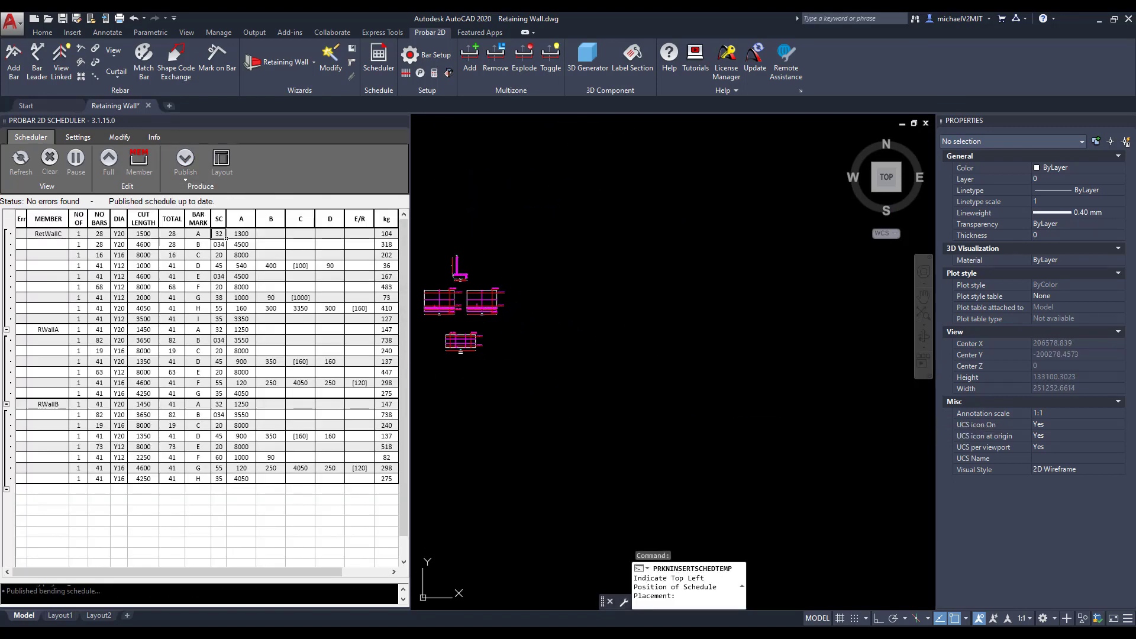
scroll(662, 341, up, 8)
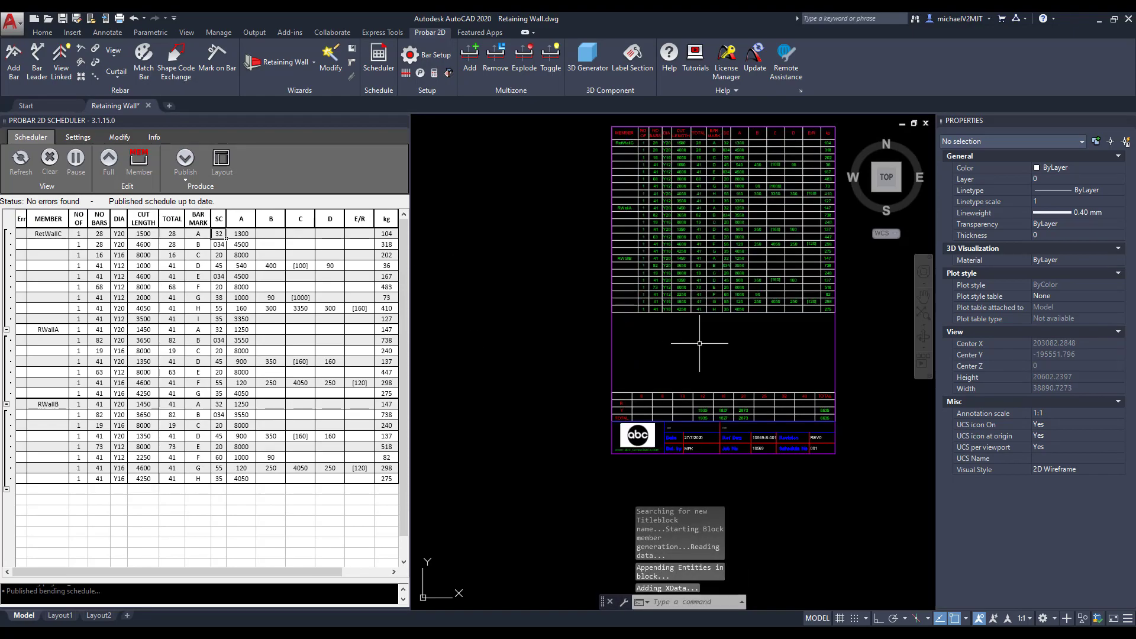
middle_drag(700, 343, 654, 375)
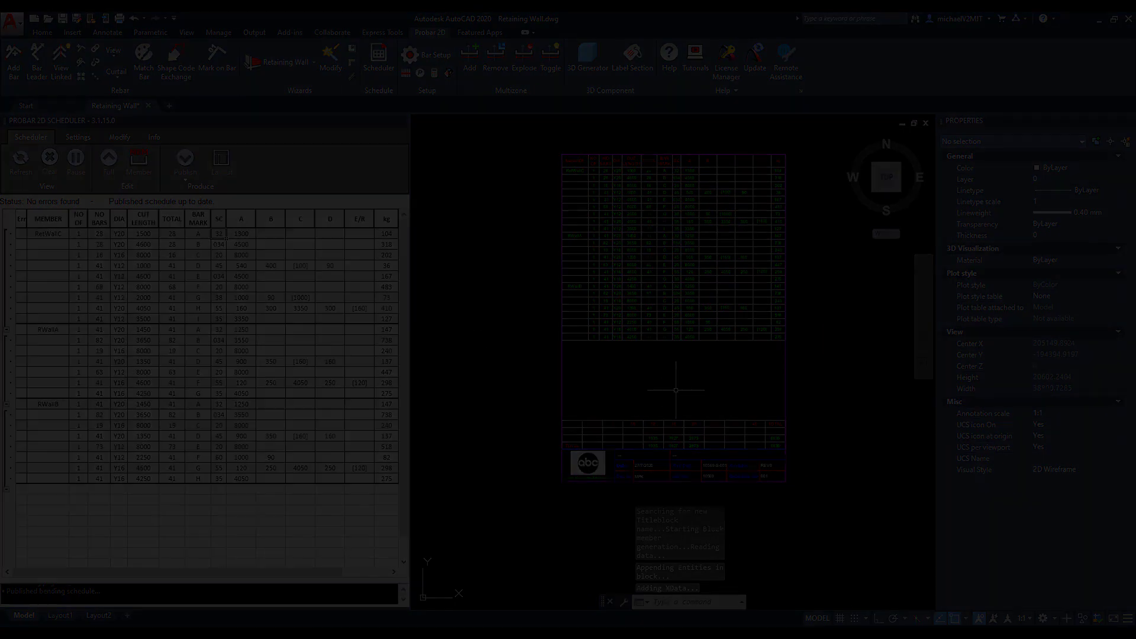